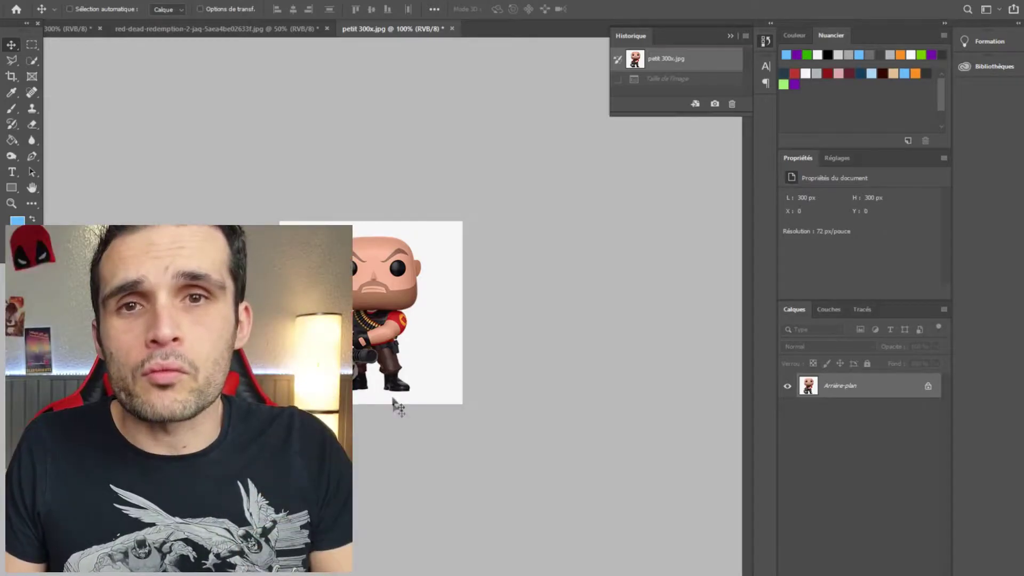
Step: Set the size of petit 300x.jpg to 3000 × 3000 pixels with Automatique resampling
left_click(106, 0)
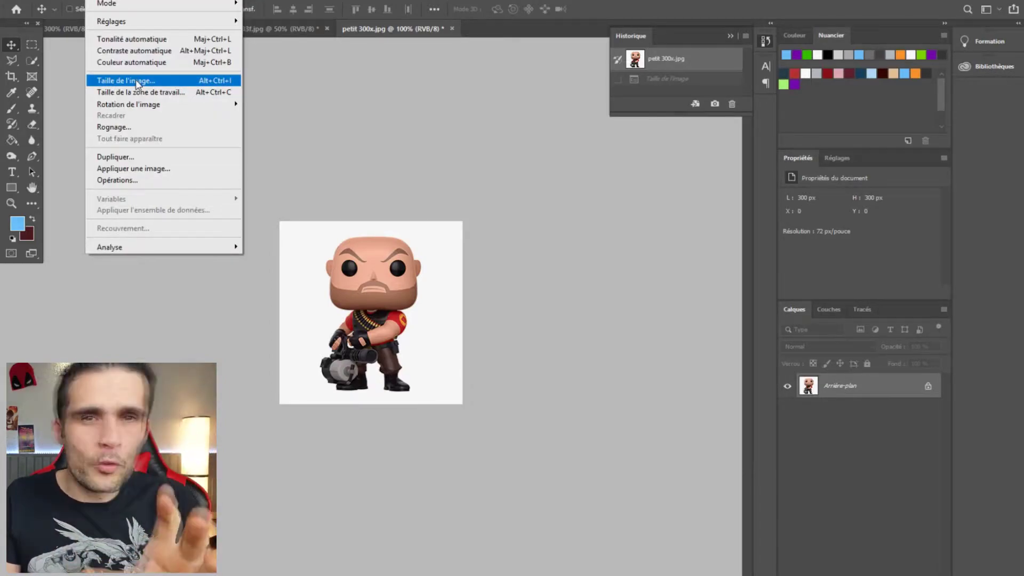
left_click(137, 81)
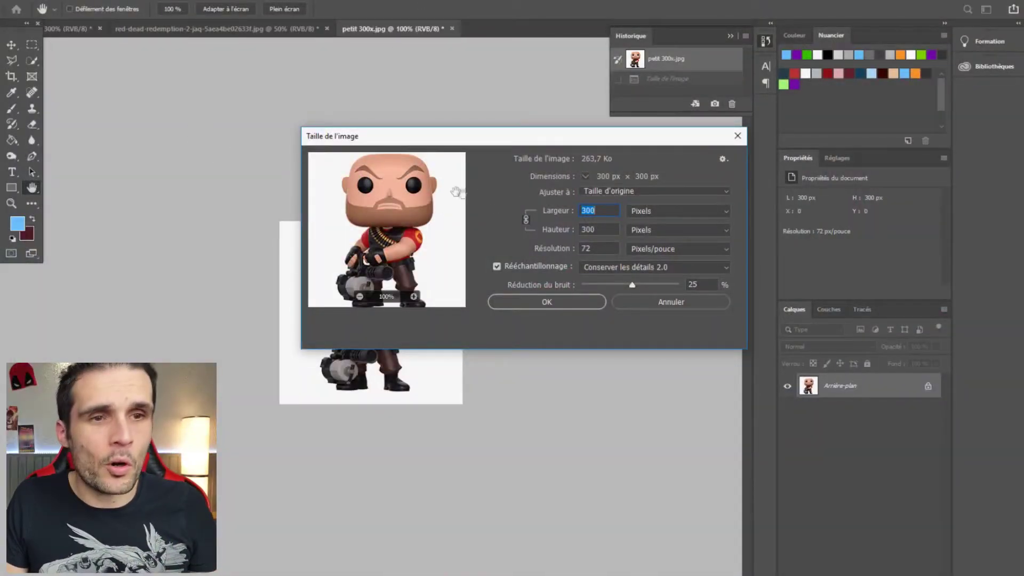
key("Tab")
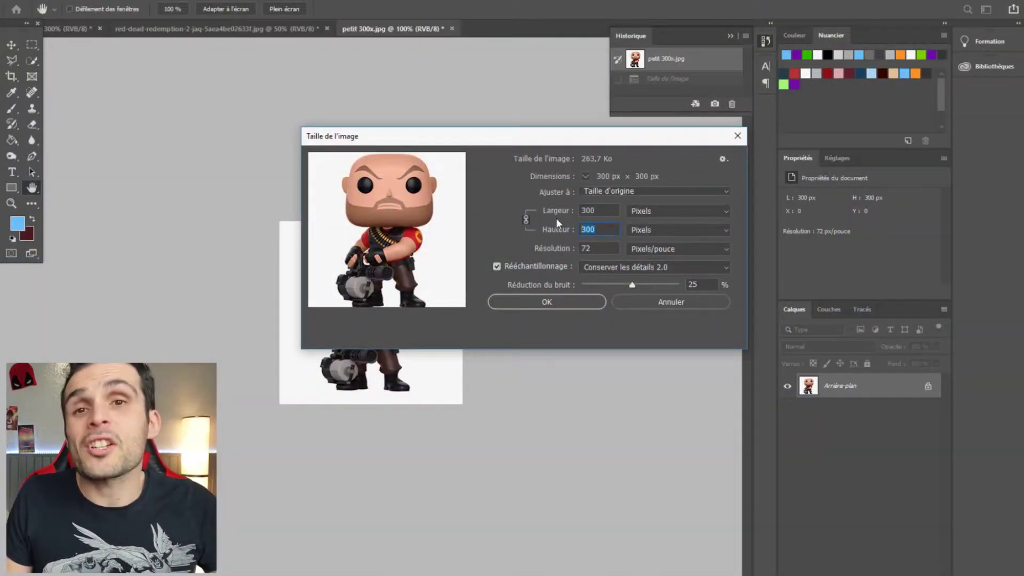
left_click_drag(599, 211, 557, 210)
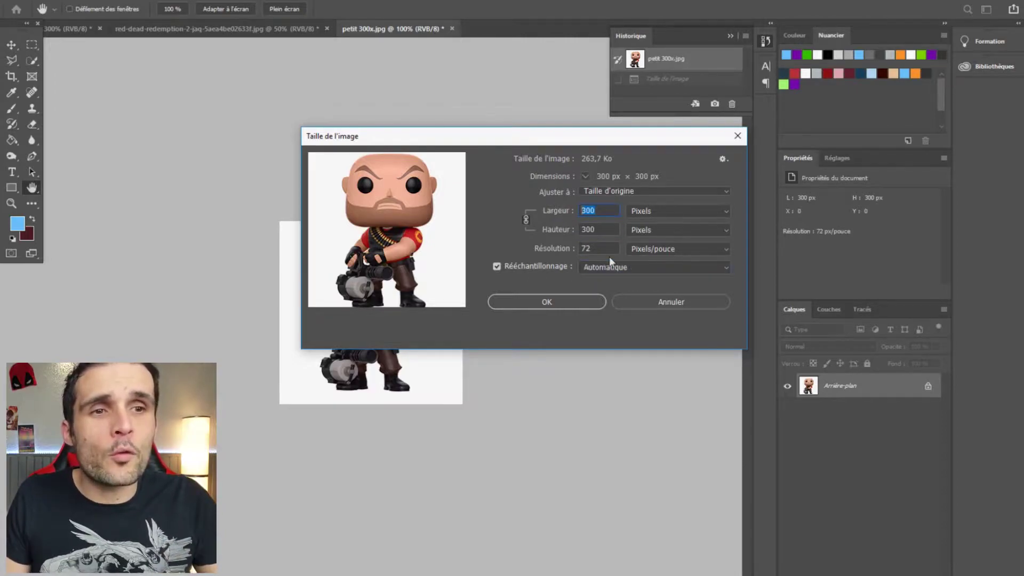
type("3000")
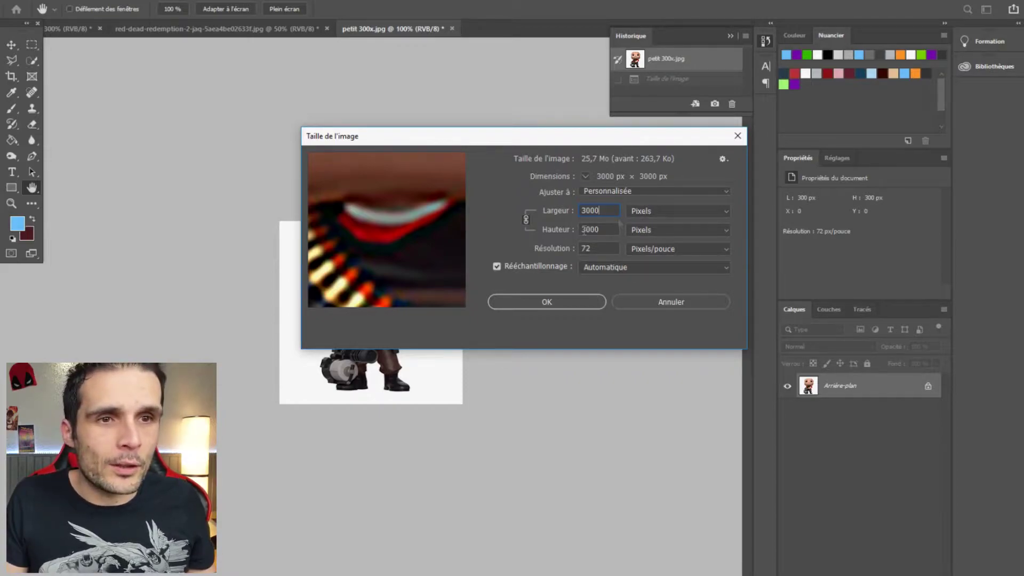
left_click(668, 210)
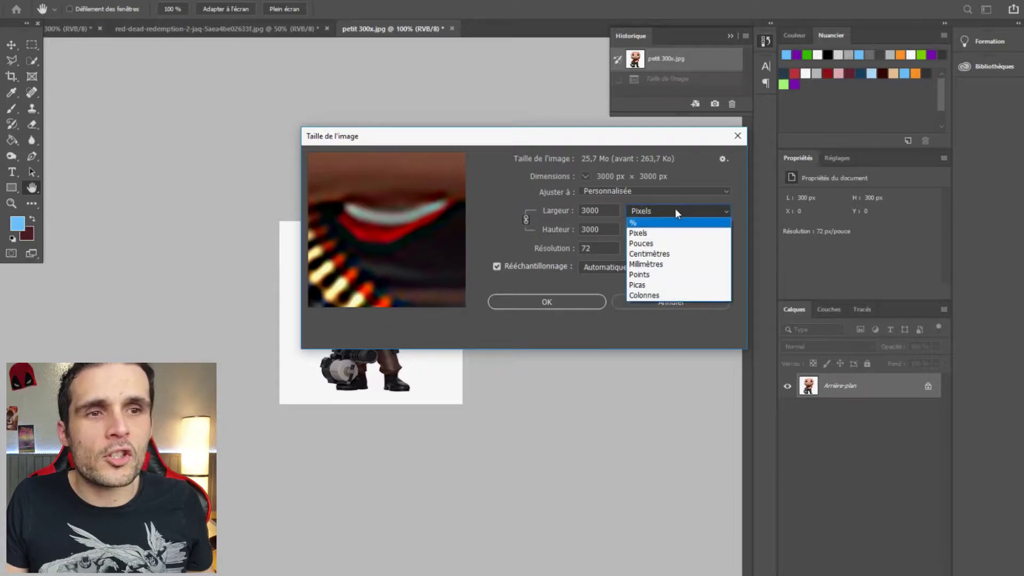
left_click(674, 230)
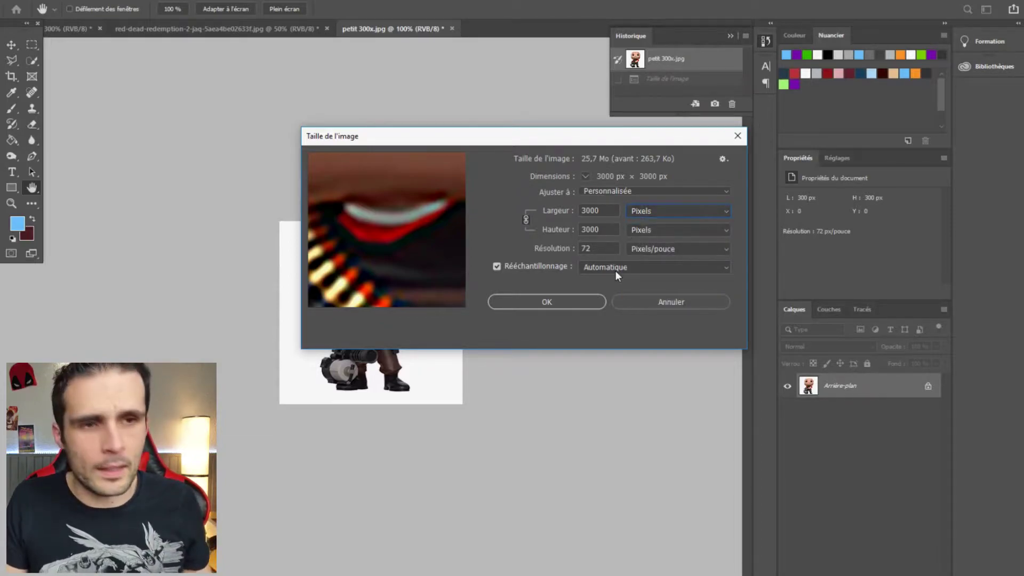
Step: Preview the character's eye at the enlarged size, apply the resize and fit the image in view
left_click_drag(421, 229, 405, 283)
left_click_drag(395, 203, 375, 283)
left_click_drag(387, 168, 418, 242)
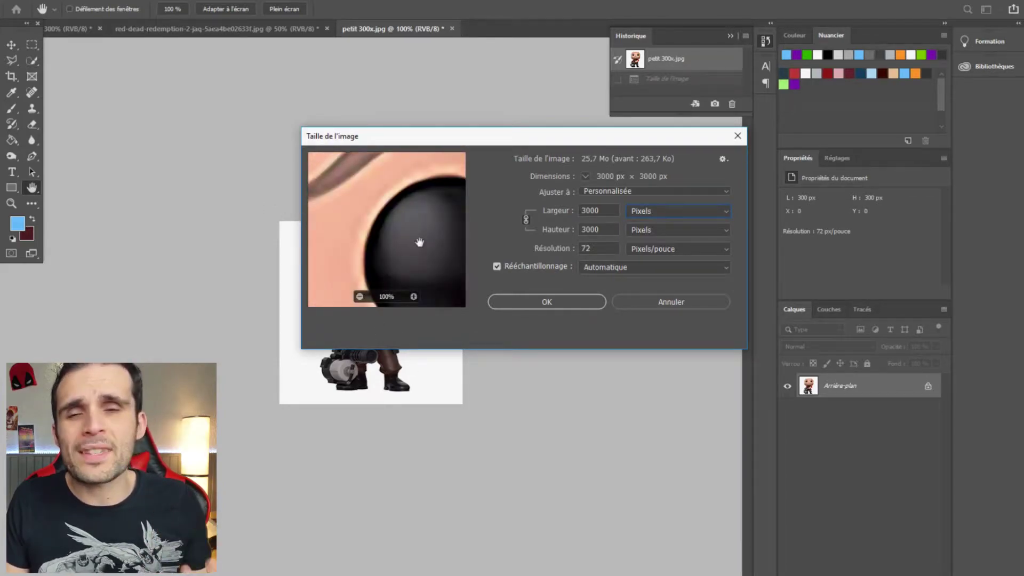
left_click(535, 302)
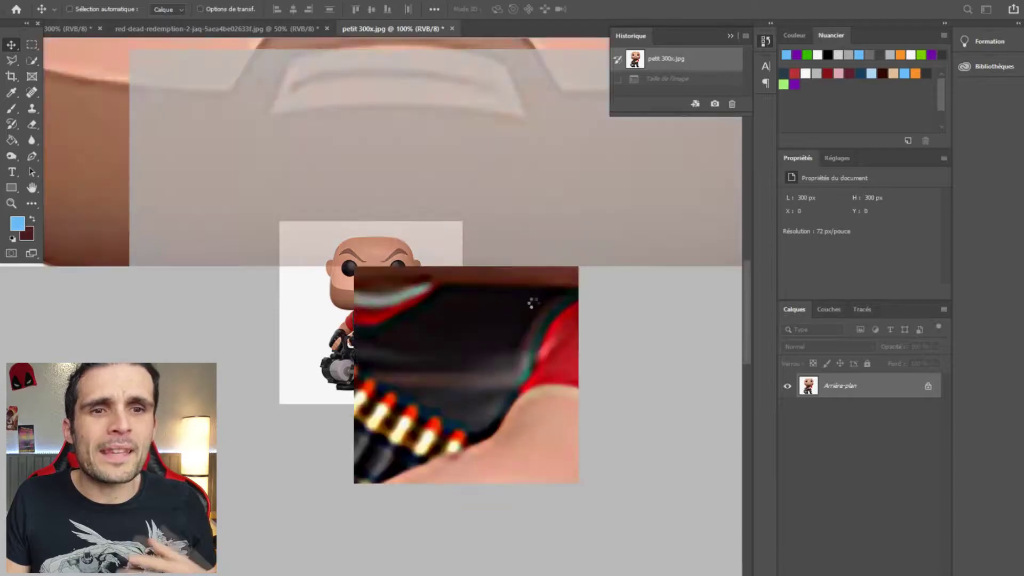
key("ctrl+0")
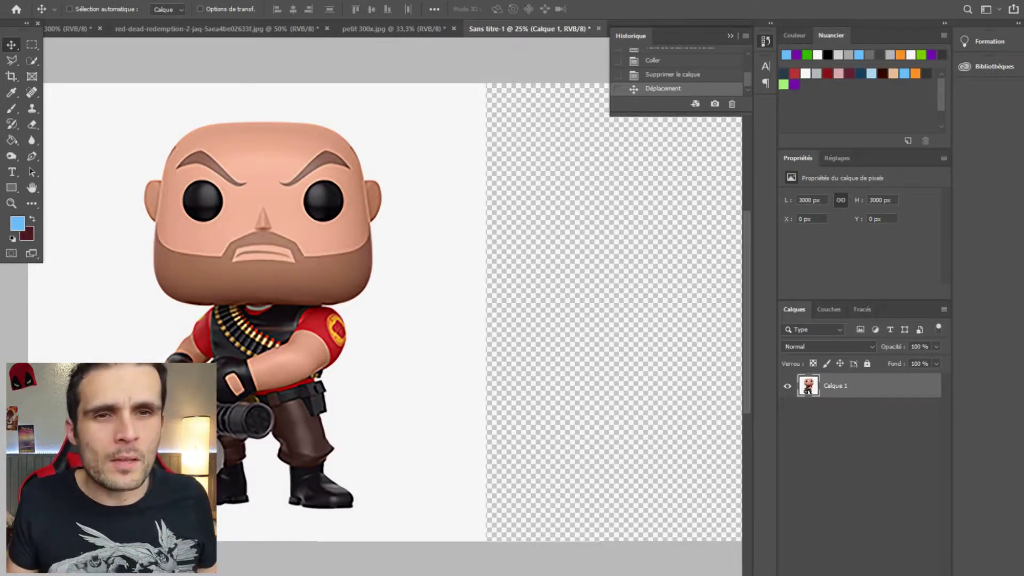
Step: Return to petit 300x.jpg, revert it to its original history snapshot and show it at 200%
key("ctrl+shift+Tab")
left_click(671, 63)
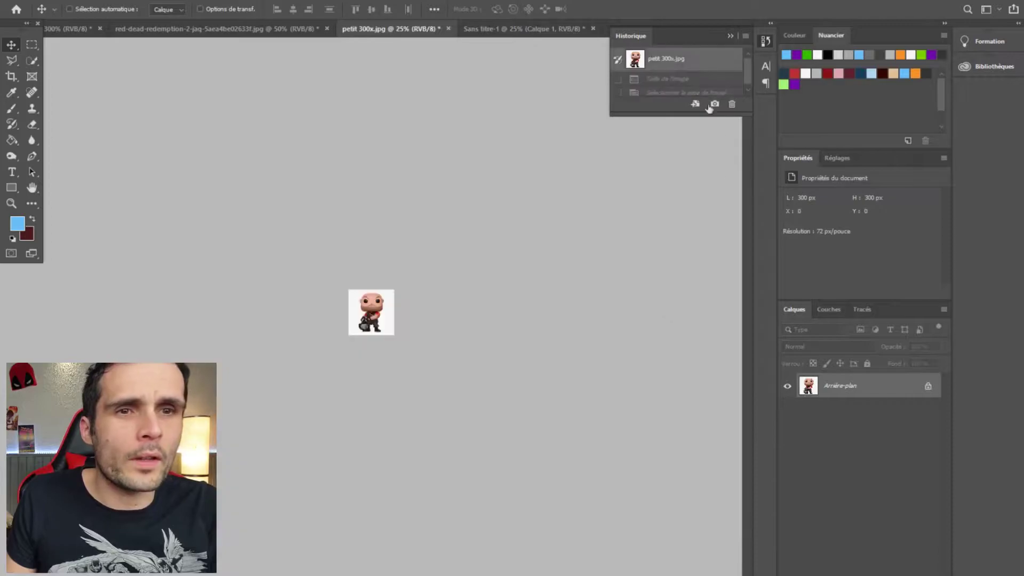
key("ctrl+plus")
key("ctrl+plus")
key("ctrl+plus")
key("ctrl+plus")
key("ctrl+plus")
Step: Check the "Conserver les détails 2.0 lors de l'agrandissement" option in the Aperçus de technologie preferences
key("alt+e")
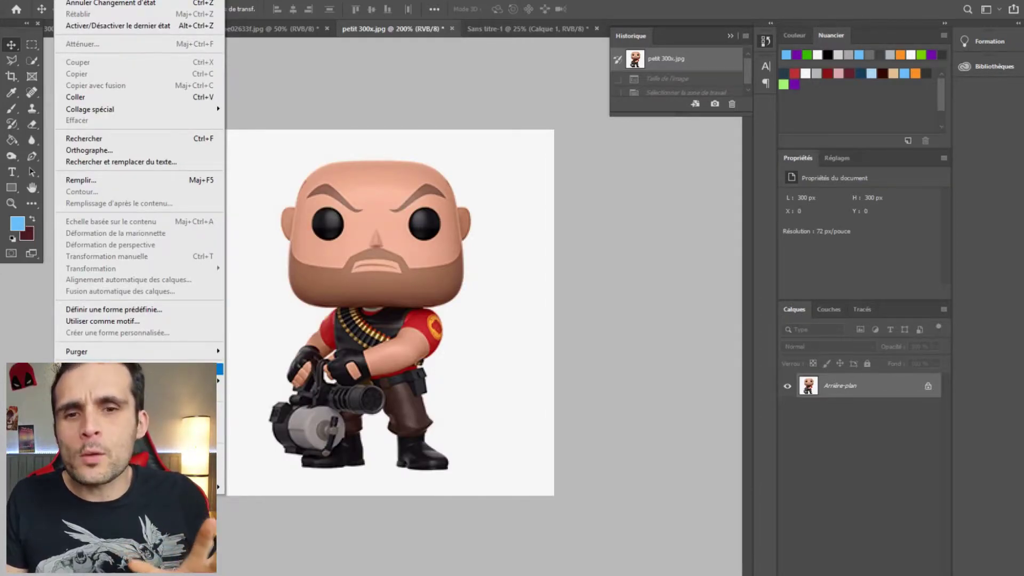
mouse_move(133, 487)
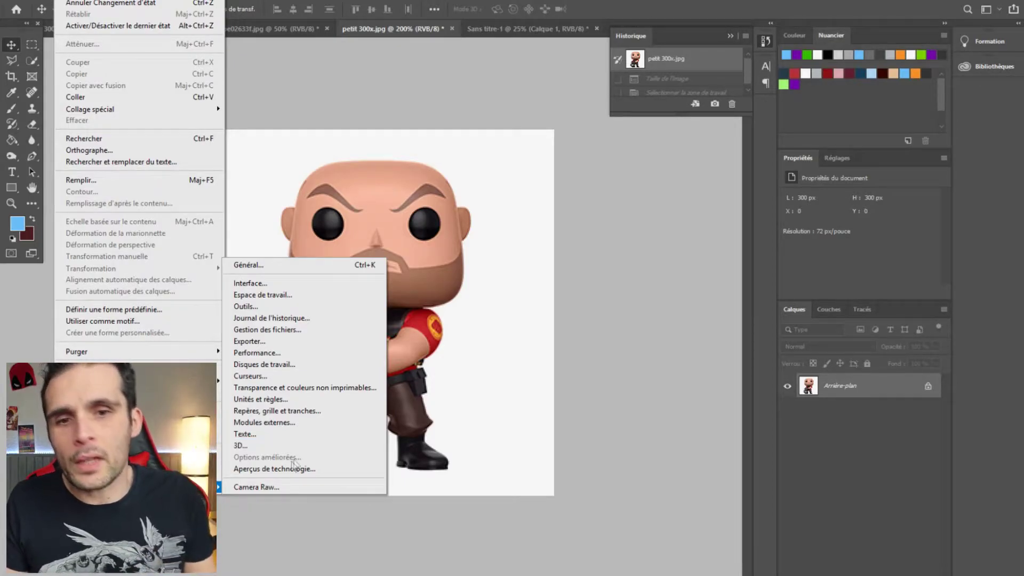
left_click(284, 470)
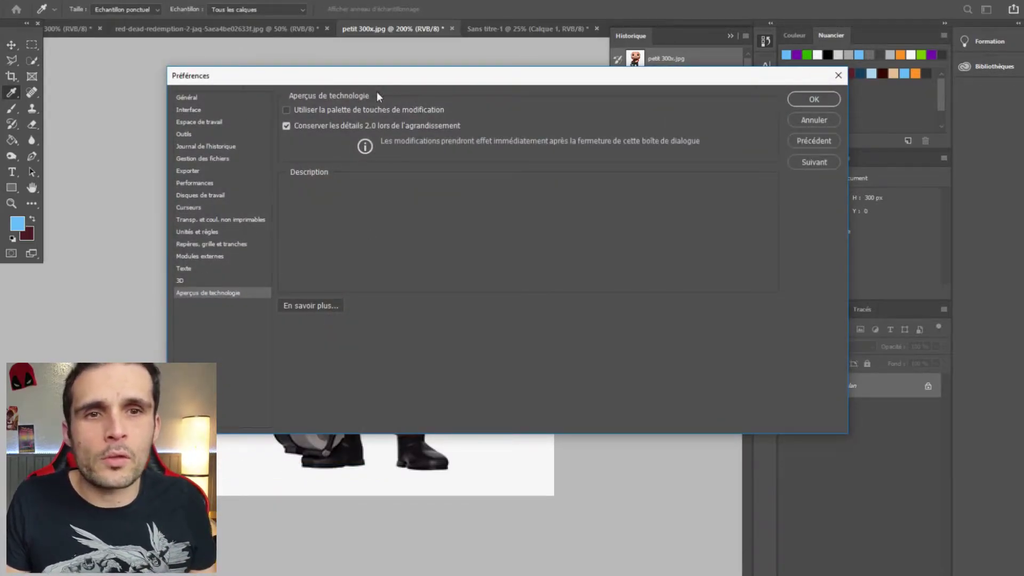
mouse_move(286, 126)
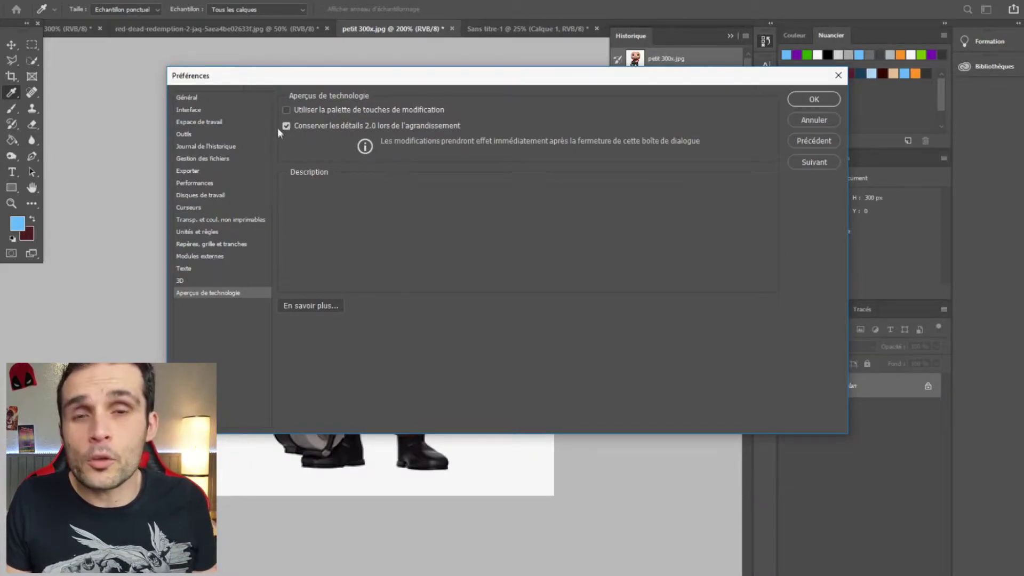
left_click(812, 98)
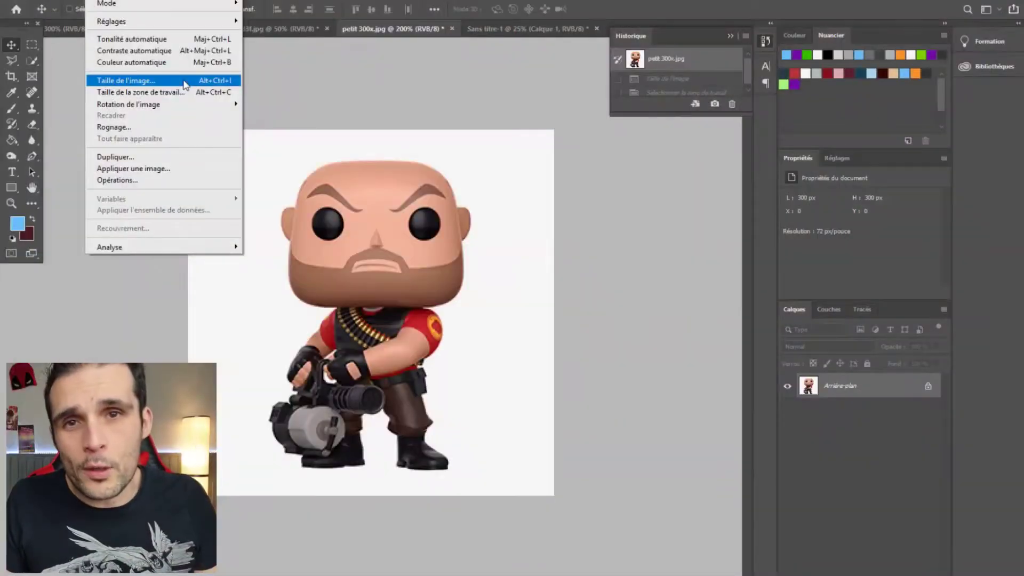
Step: Set the image size to 3000 × 3000 pixels with Conserver les détails 2.0 resampling
left_click(185, 85)
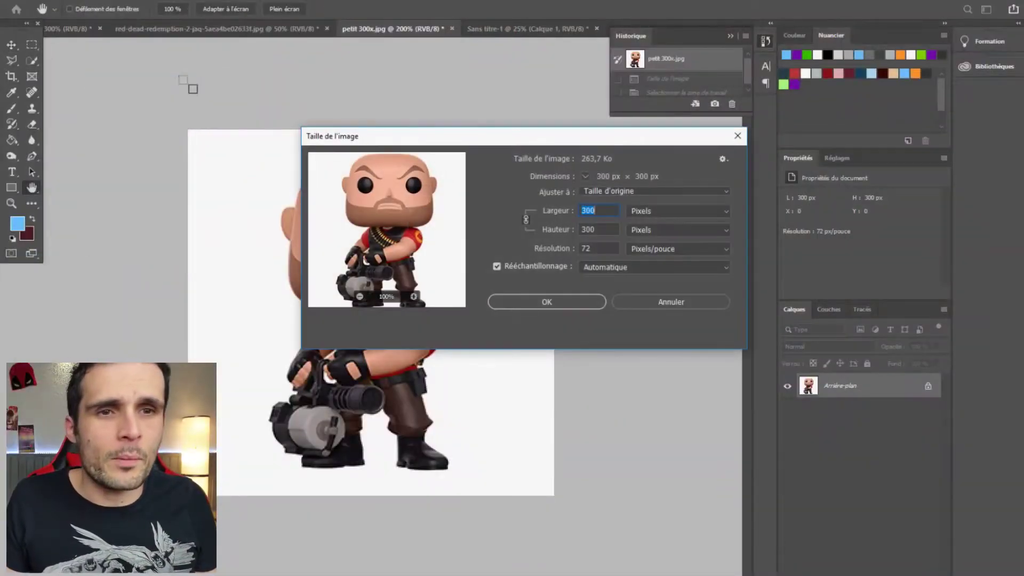
type("3000")
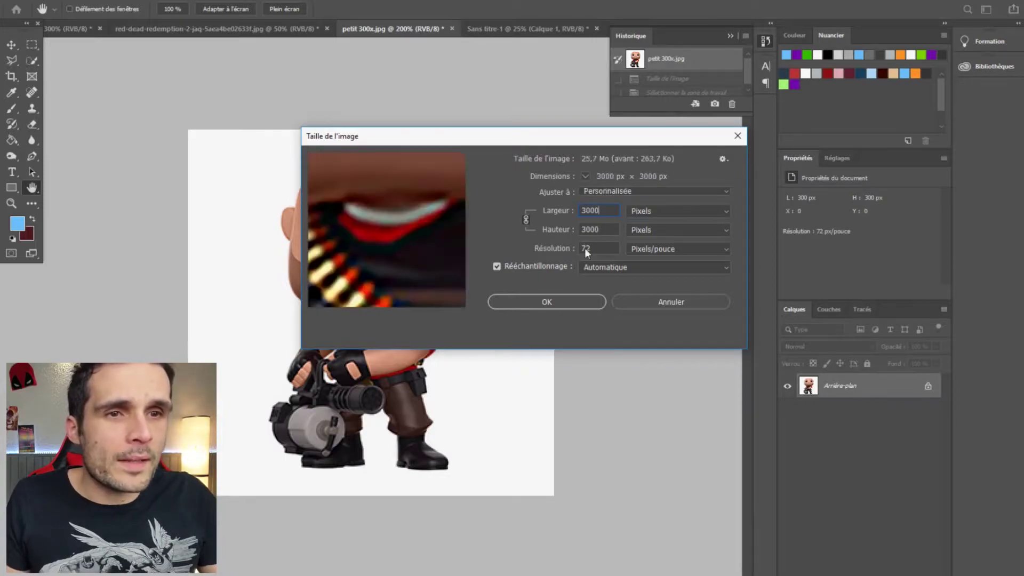
key("ctrl+a")
type("300")
key("ctrl+a")
type("3000")
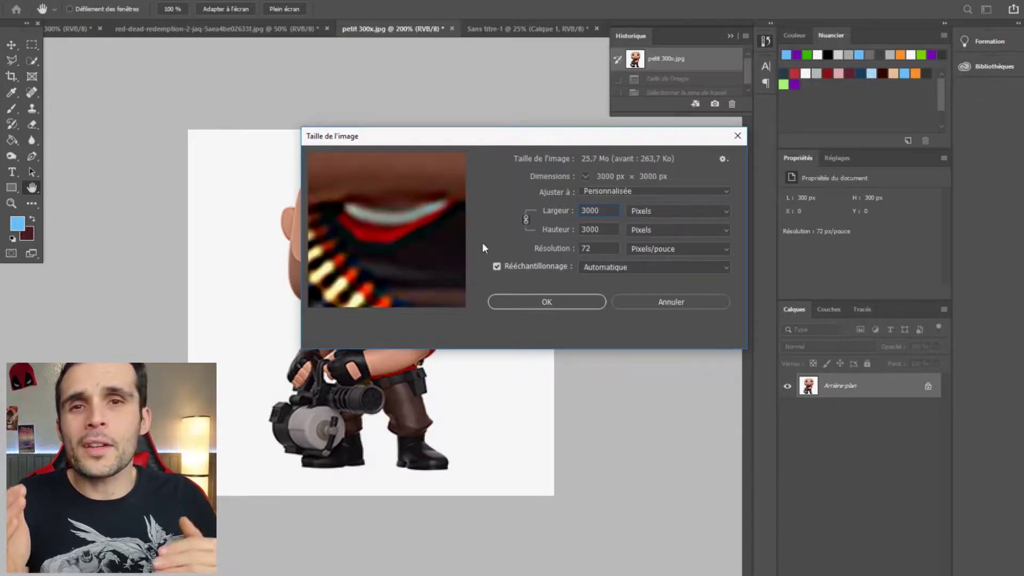
left_click(606, 268)
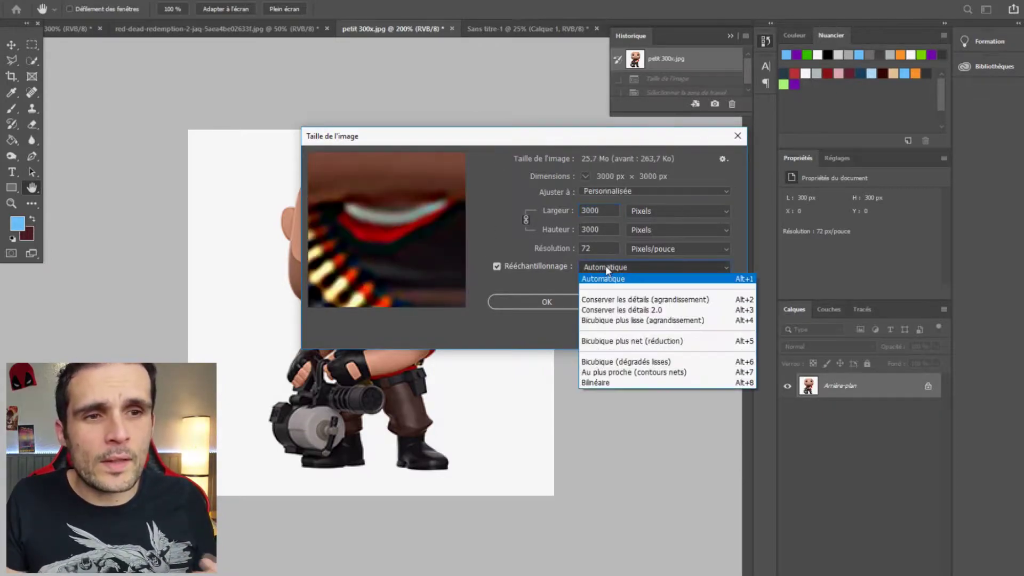
left_click(664, 310)
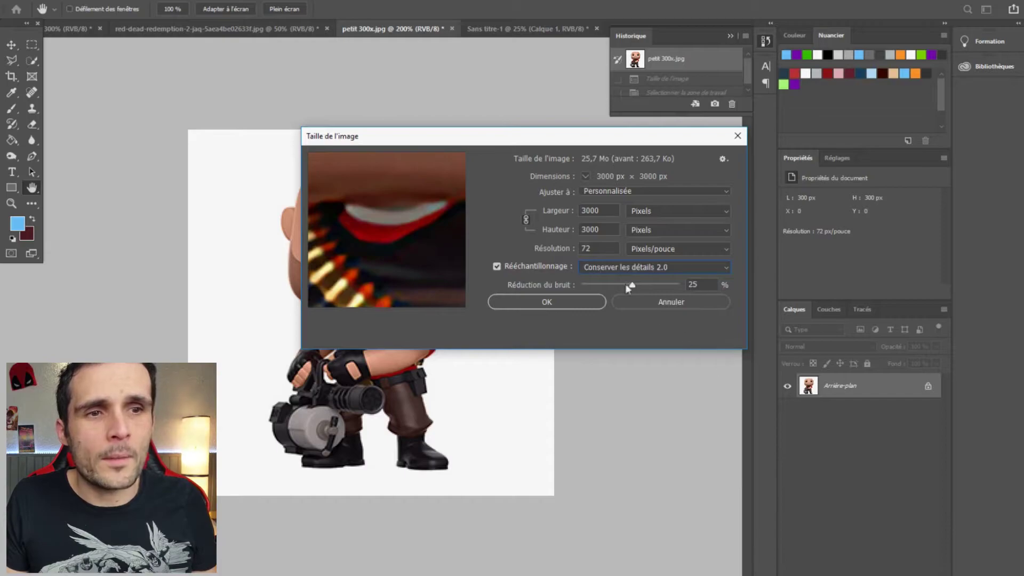
Step: Set the noise reduction to 59% while comparing preview details, and apply the enlargement
left_click_drag(394, 213, 430, 258)
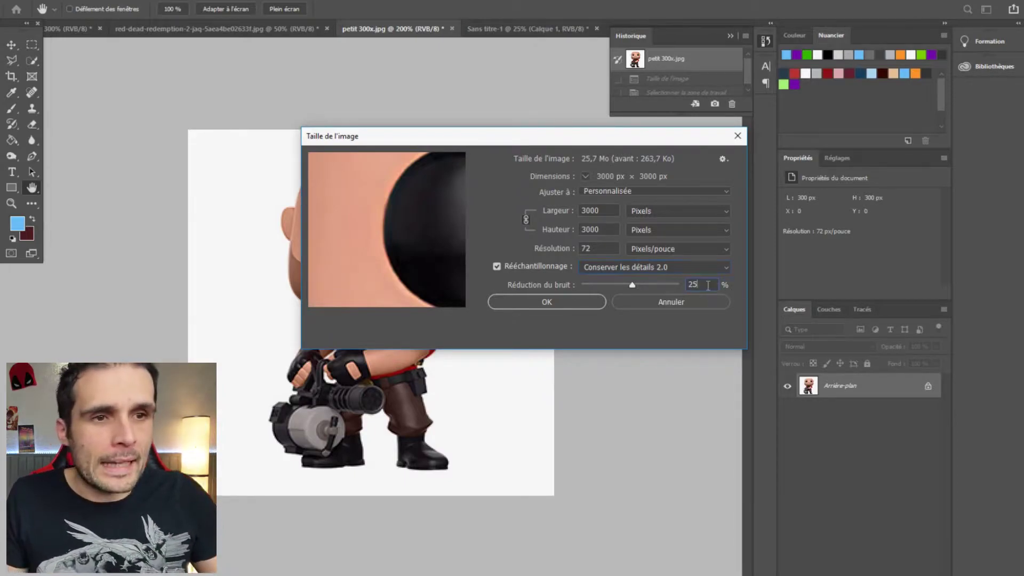
left_click(633, 287)
left_click_drag(632, 286, 688, 285)
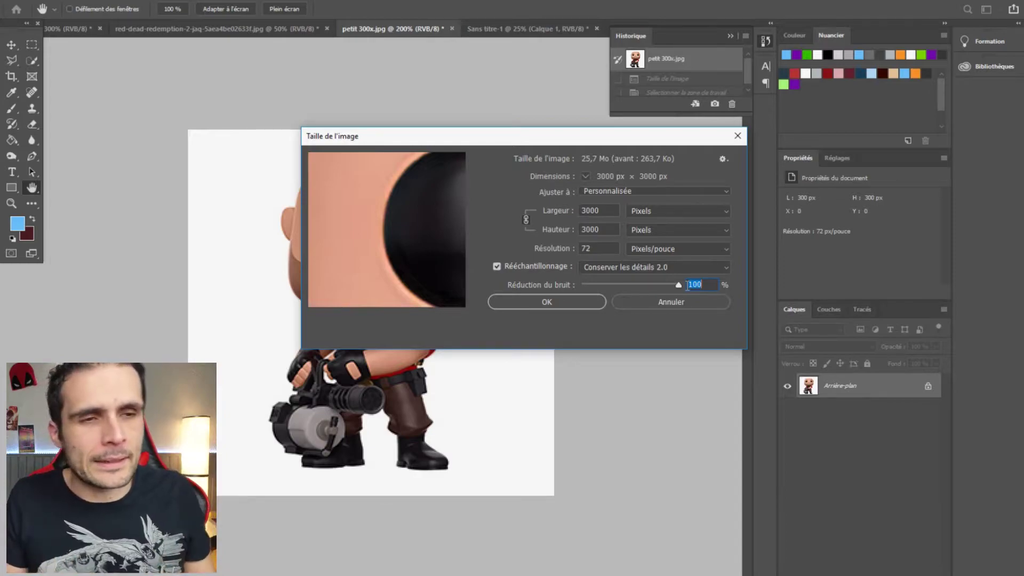
mouse_move(680, 287)
left_mouse_down()
mouse_move(644, 286)
mouse_move(660, 286)
left_mouse_up()
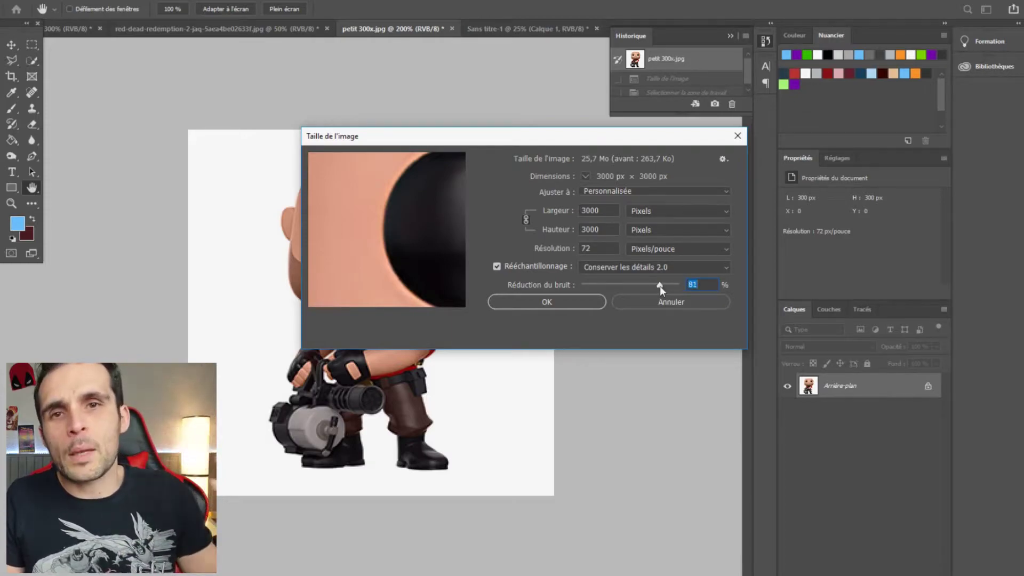
left_click_drag(377, 206, 441, 176)
left_click_drag(659, 284, 648, 286)
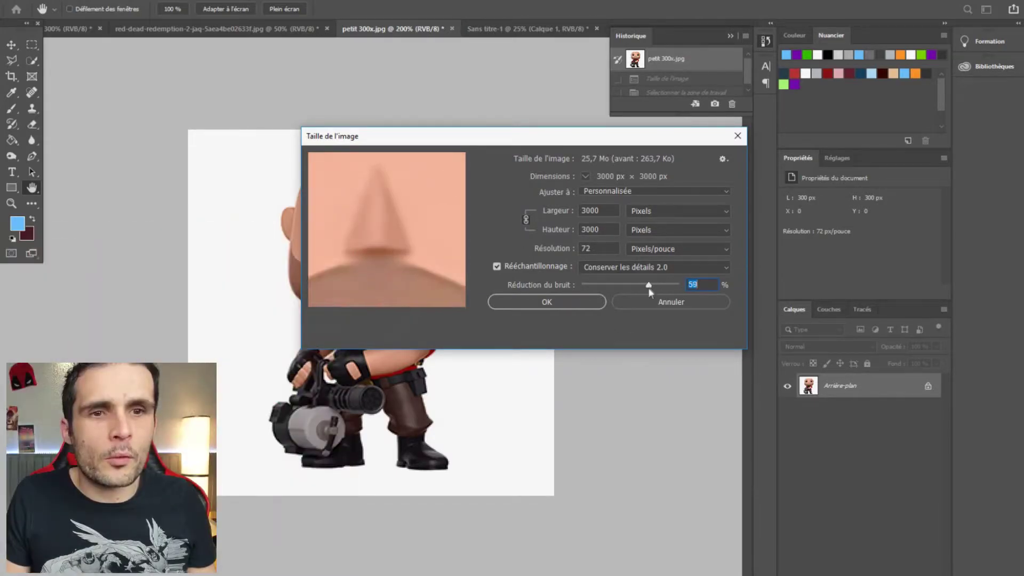
left_click(535, 301)
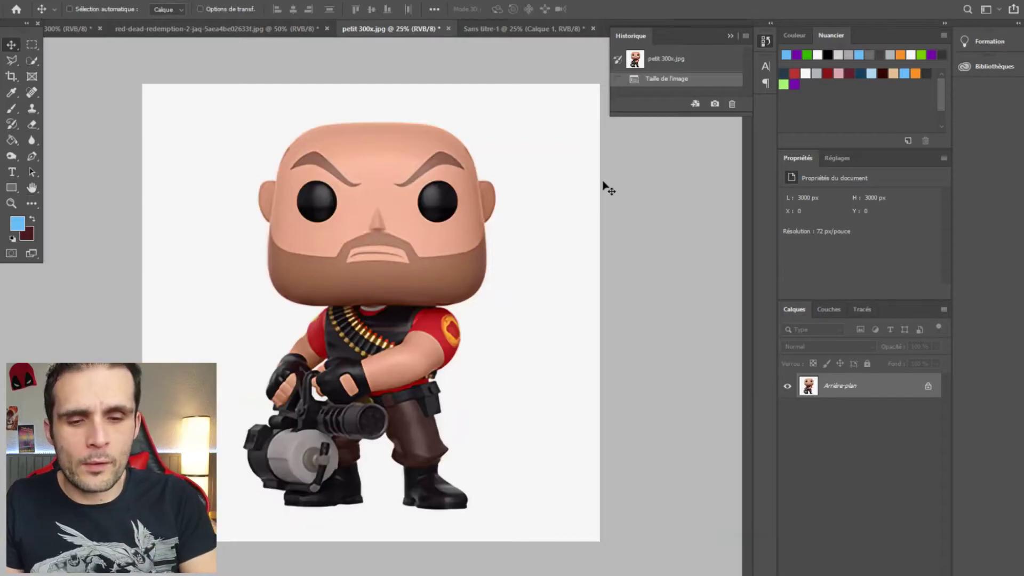
Step: Copy the whole enlarged image into Sans titre-1 and place it beside the first enlarged version
key("ctrl+a")
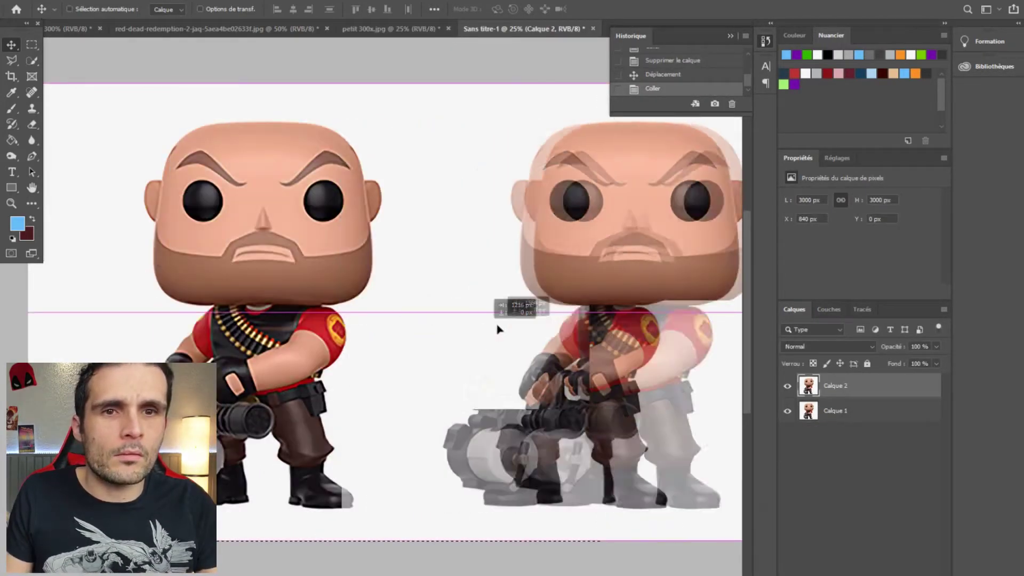
mouse_move(498, 331)
left_mouse_down()
mouse_move(467, 322)
mouse_move(480, 324)
left_mouse_up()
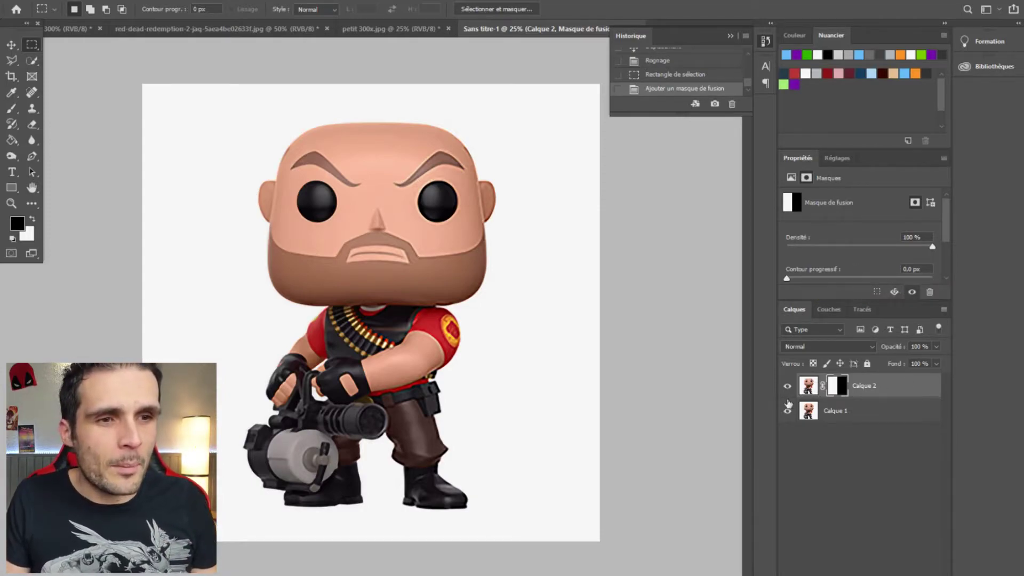
Step: On a new layer, circle the mustache edge, eye edge and eyebrow tip on the Avant half with a blue 10 px brush
key("ctrl+plus")
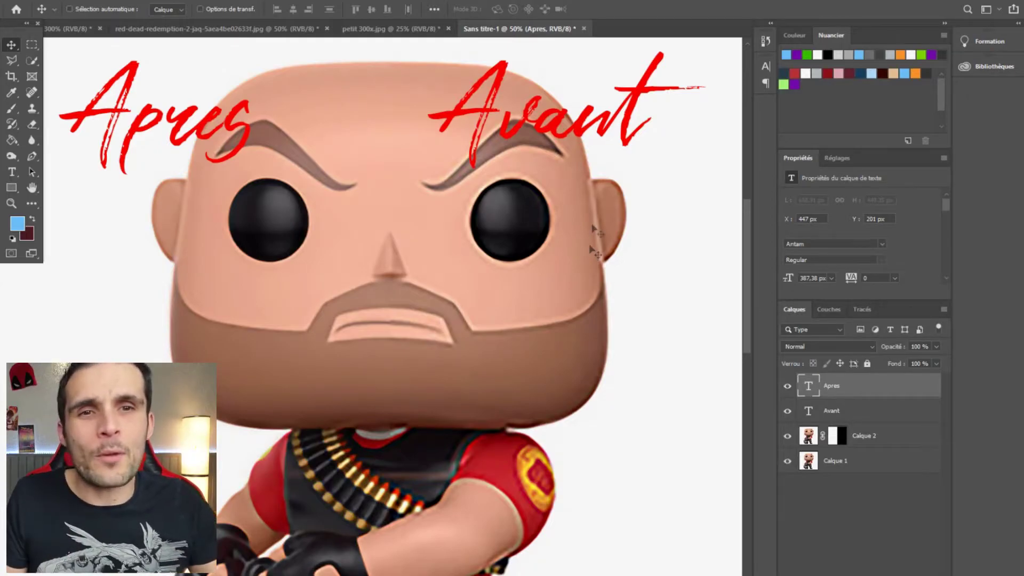
key("ctrl+plus")
key("ctrl+plus")
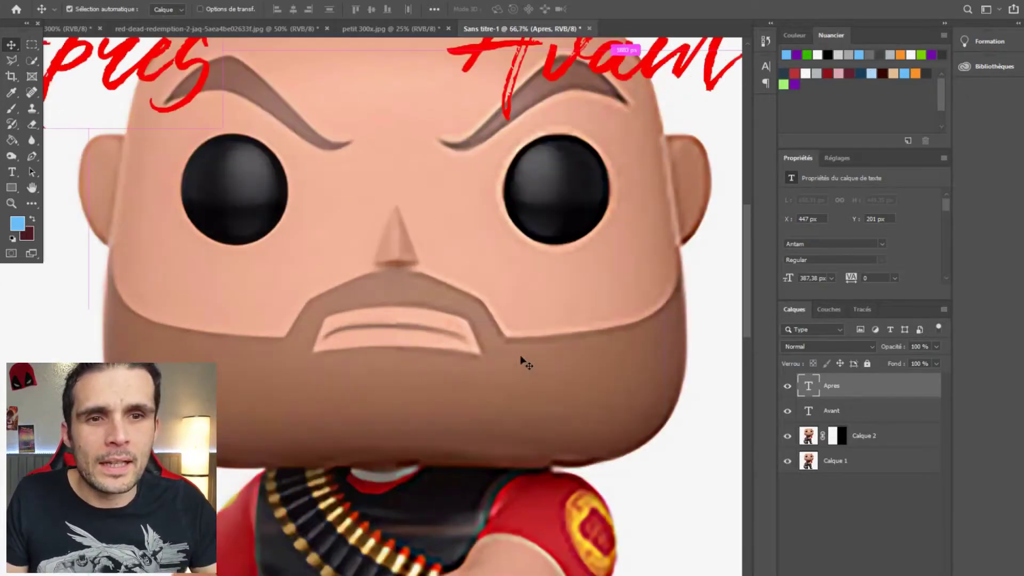
left_click_drag(447, 283, 468, 370)
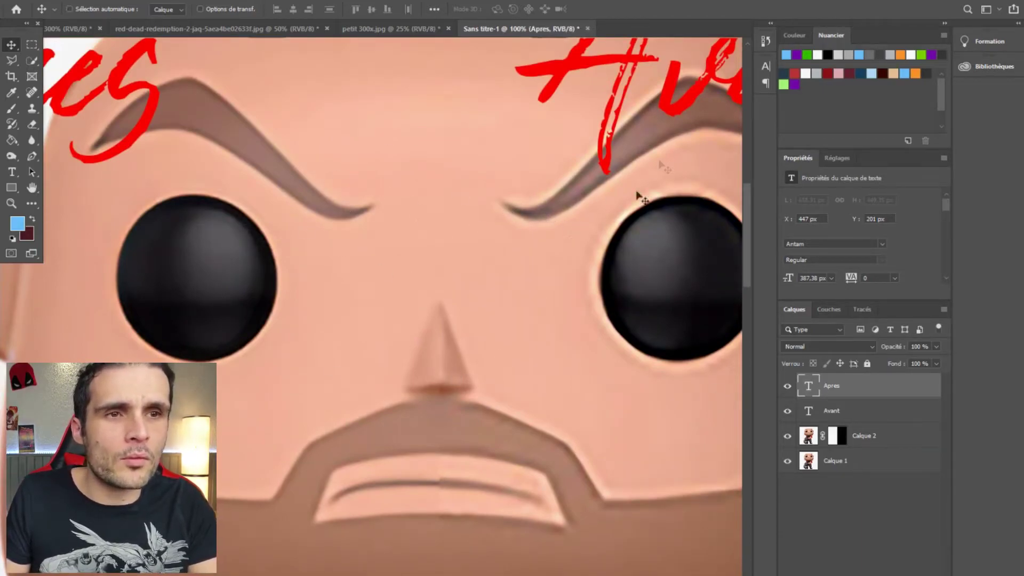
left_click_drag(257, 248, 313, 160)
left_click_drag(431, 286, 287, 334)
key("ctrl+shift+alt+n")
key("b")
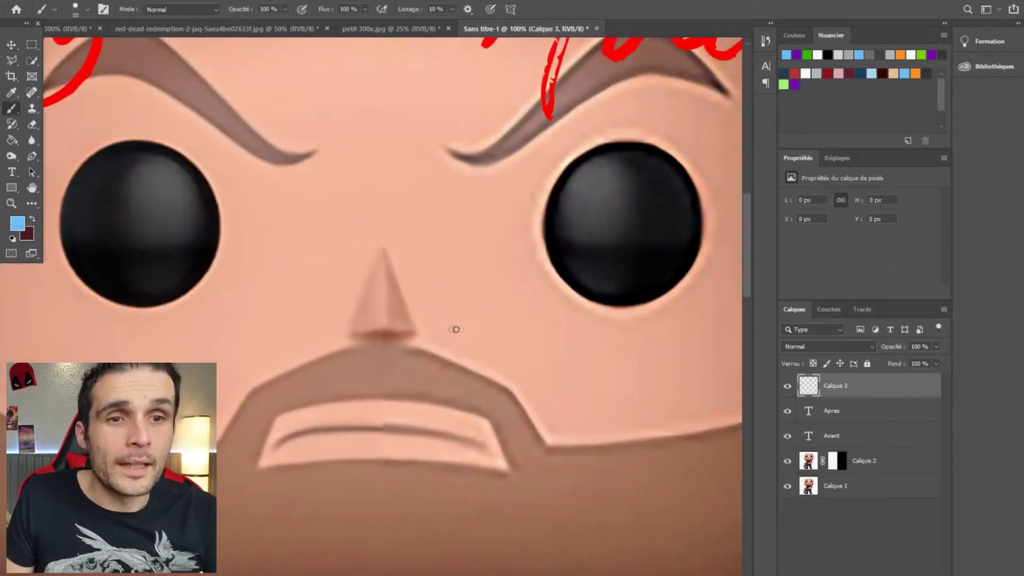
mouse_move(424, 318)
left_mouse_down()
mouse_move(533, 385)
mouse_move(541, 454)
mouse_move(386, 328)
mouse_move(419, 316)
left_mouse_up()
mouse_move(495, 244)
left_mouse_down()
mouse_move(592, 202)
mouse_move(490, 246)
left_mouse_up()
mouse_move(427, 121)
left_mouse_down()
mouse_move(520, 182)
mouse_move(430, 121)
left_mouse_up()
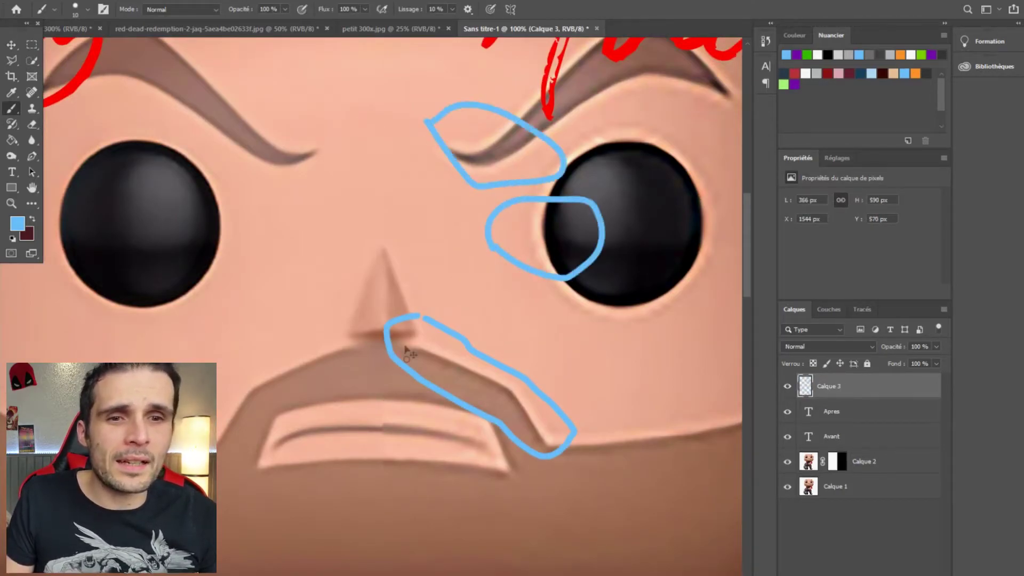
Step: Switch to muscle.psd and compare the flexed arms in the two side-by-side bodybuilder photos at 50%
key("ctrl+minus")
key("ctrl+minus")
key("ctrl+minus")
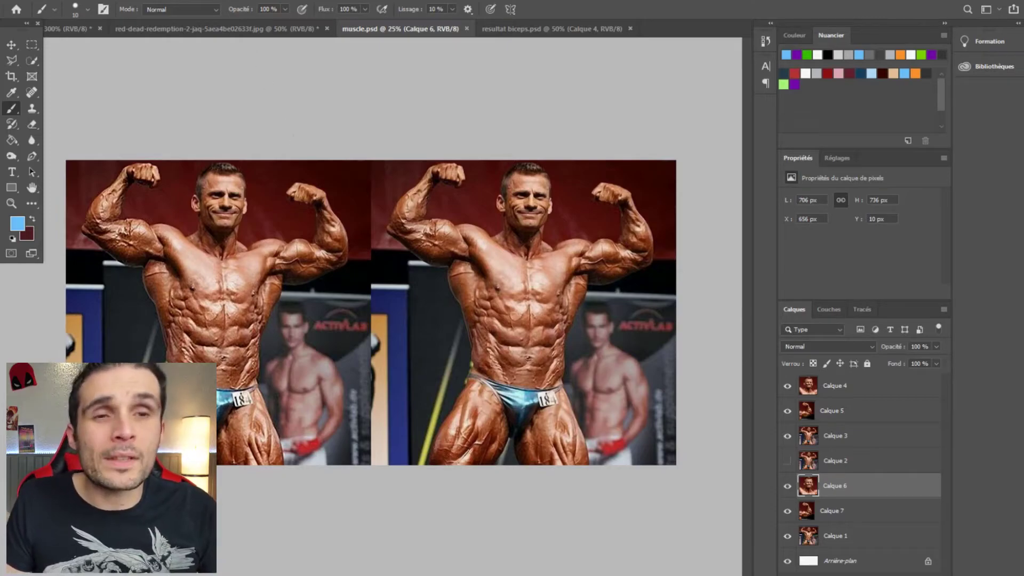
key("ctrl+plus")
key("ctrl+plus")
left_click_drag(313, 207, 232, 291)
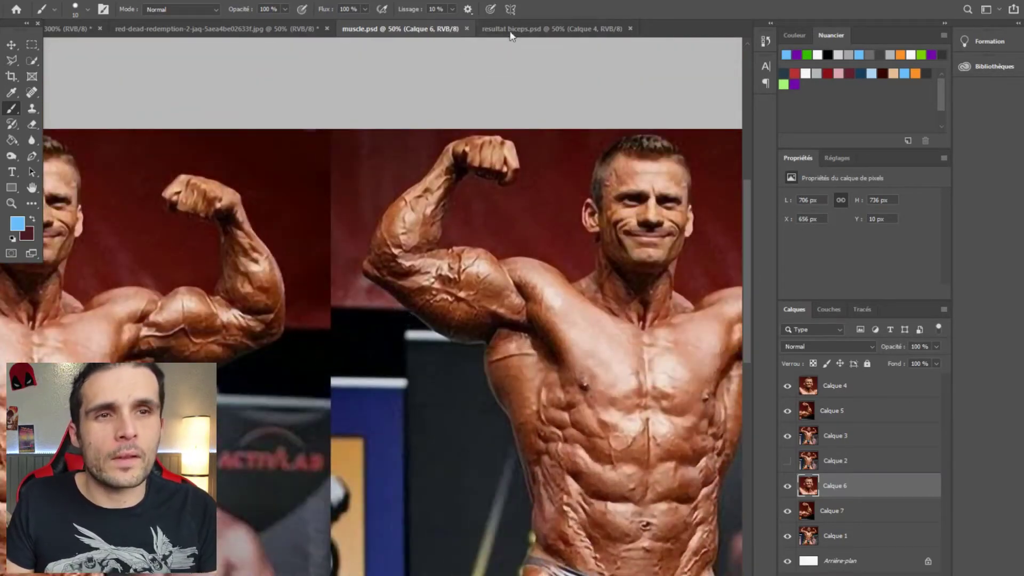
Step: Switch to resultat biceps.psd to view the biceps result
left_click(510, 31)
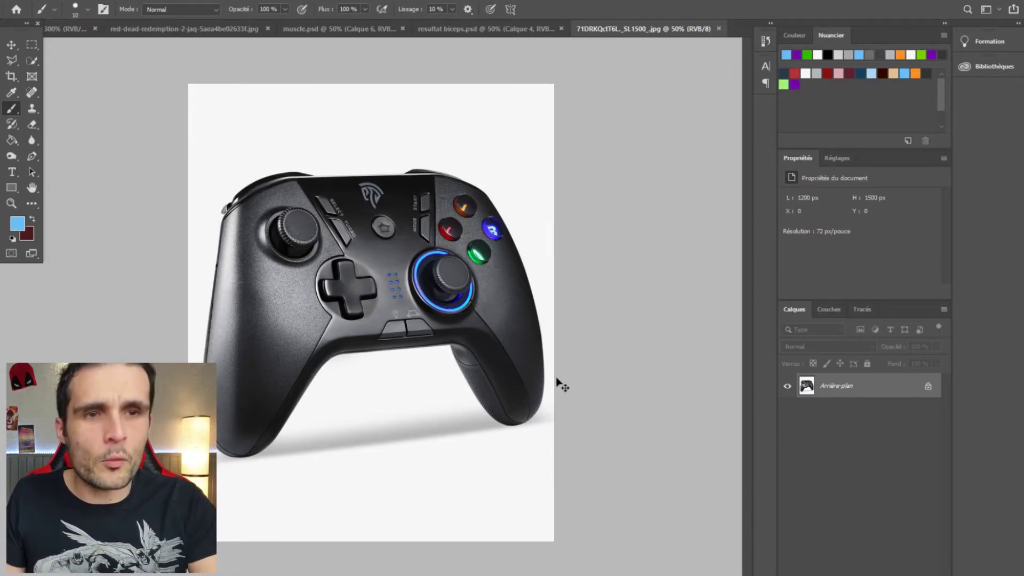
Step: Unlock the controller photo's background as a normal layer, shrink it to about 167 × 209 px and move it near the canvas centre
double_click(857, 388)
key("Return")
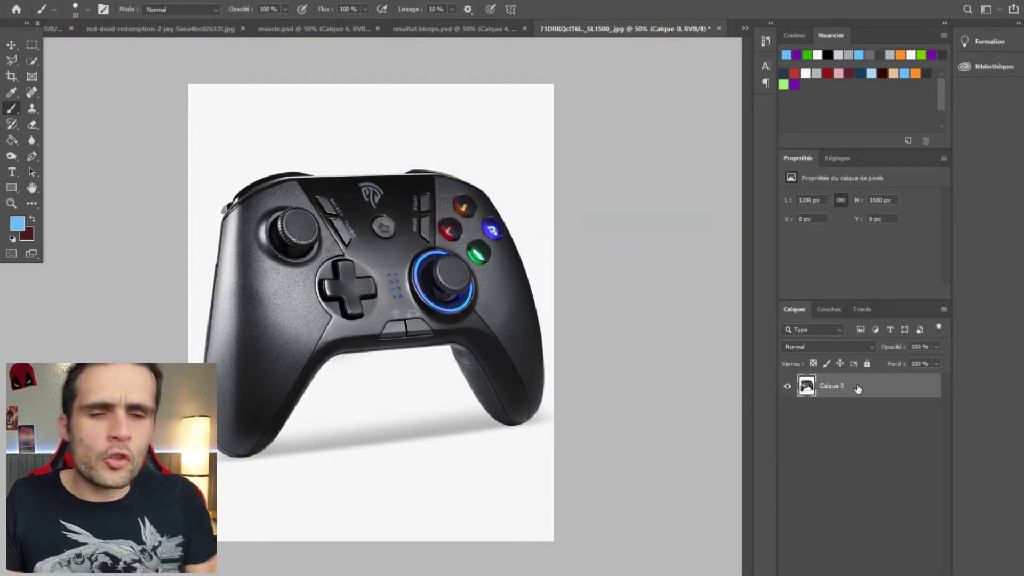
key("ctrl+t")
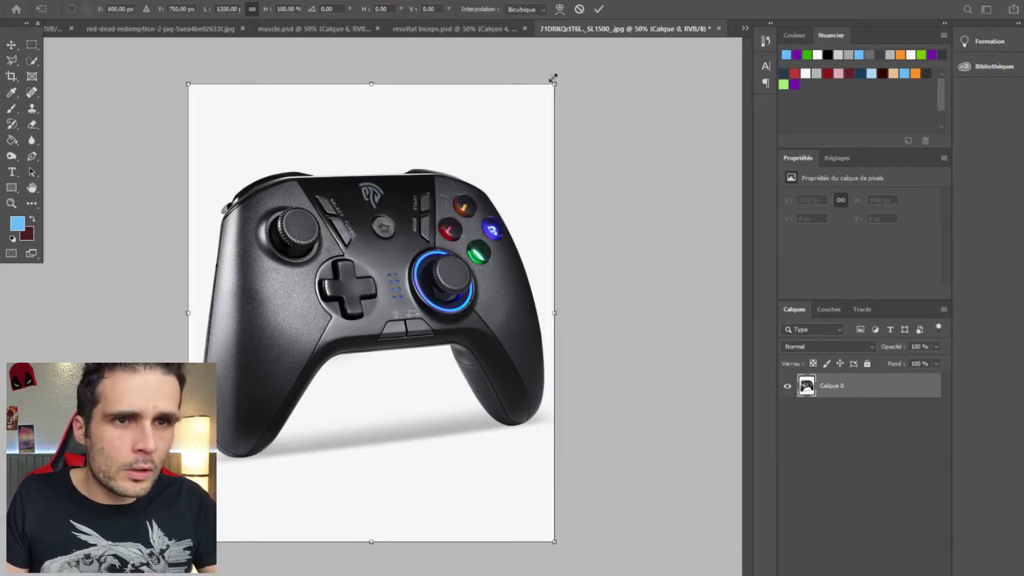
left_click_drag(553, 78, 247, 480)
key("Return")
key("v")
left_click_drag(214, 523, 377, 306)
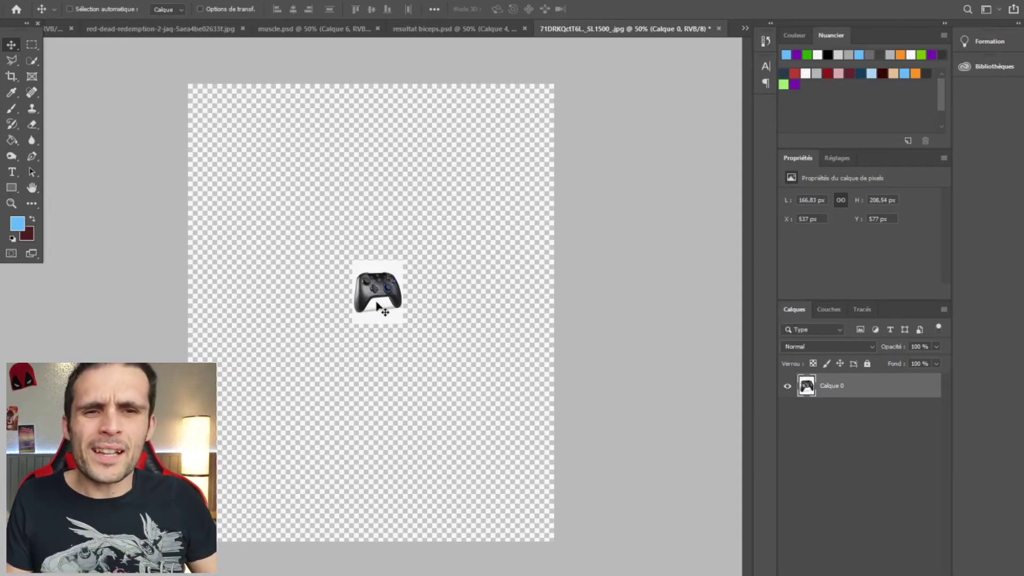
Step: Enlarge the shrunken controller pixel layer to about 1143 × 1431 px with a free transform
key("ctrl+t")
left_click_drag(396, 316, 525, 537)
key("Return")
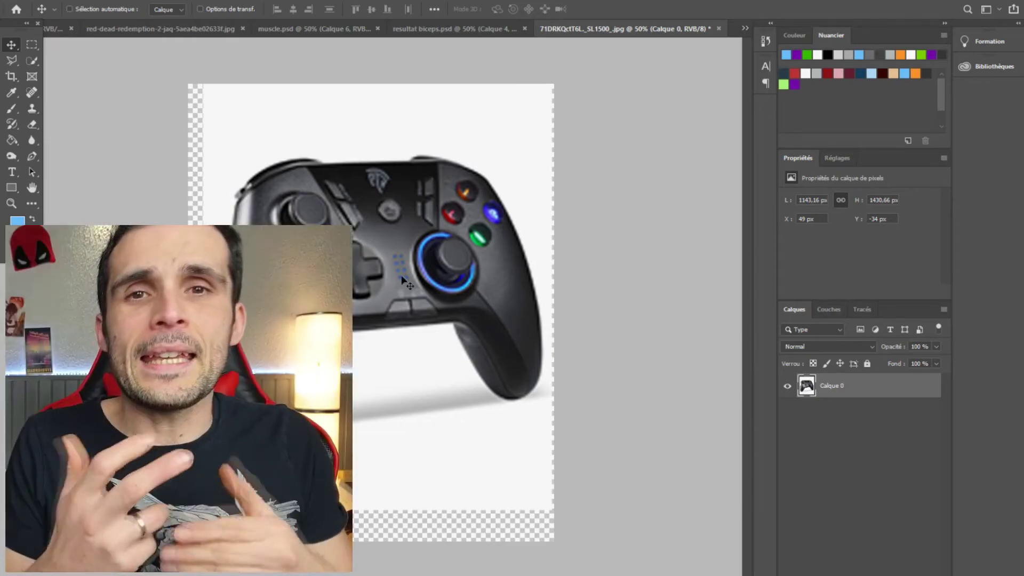
Step: Close the controller document without saving its changes
right_click(868, 388)
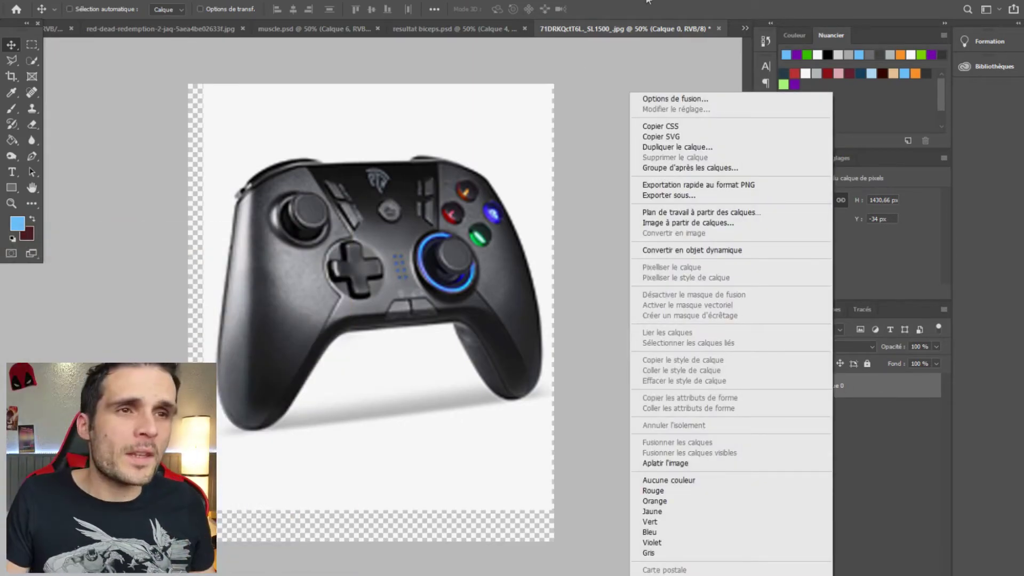
left_click(719, 27)
left_click(720, 27)
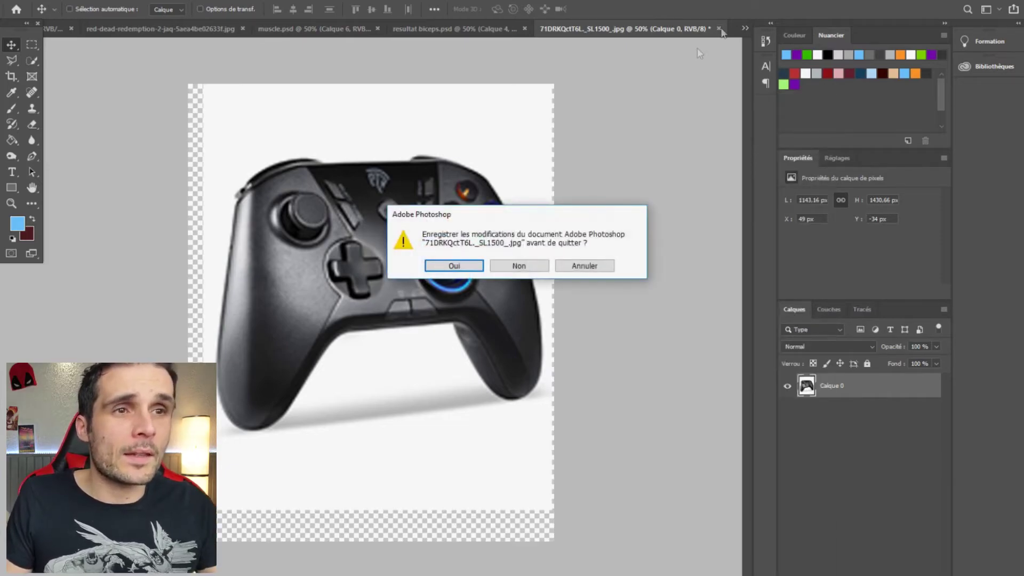
left_click(521, 265)
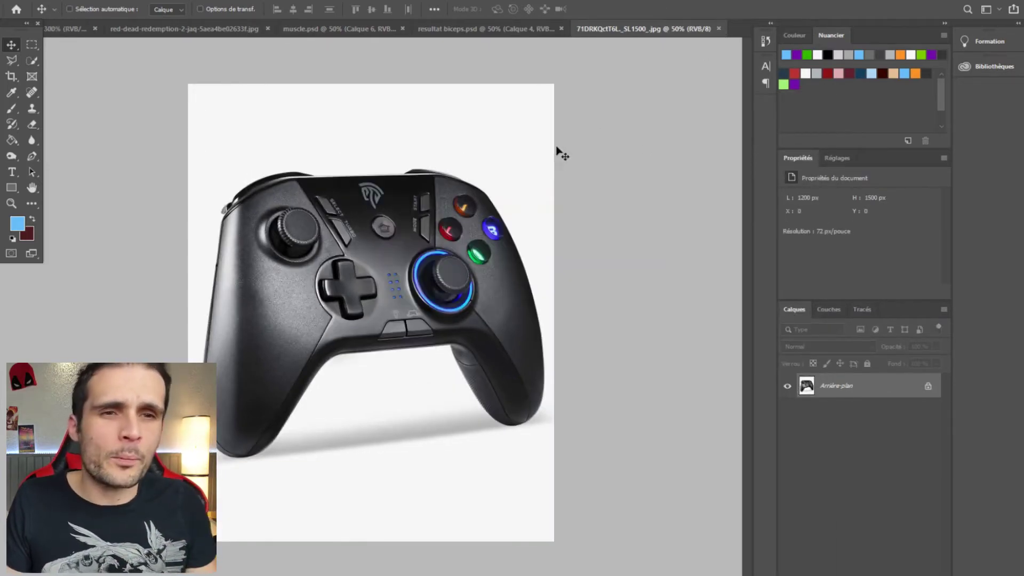
Step: Unlock the background of the reopened controller photo and convert the layer to a smart object
left_click(928, 385)
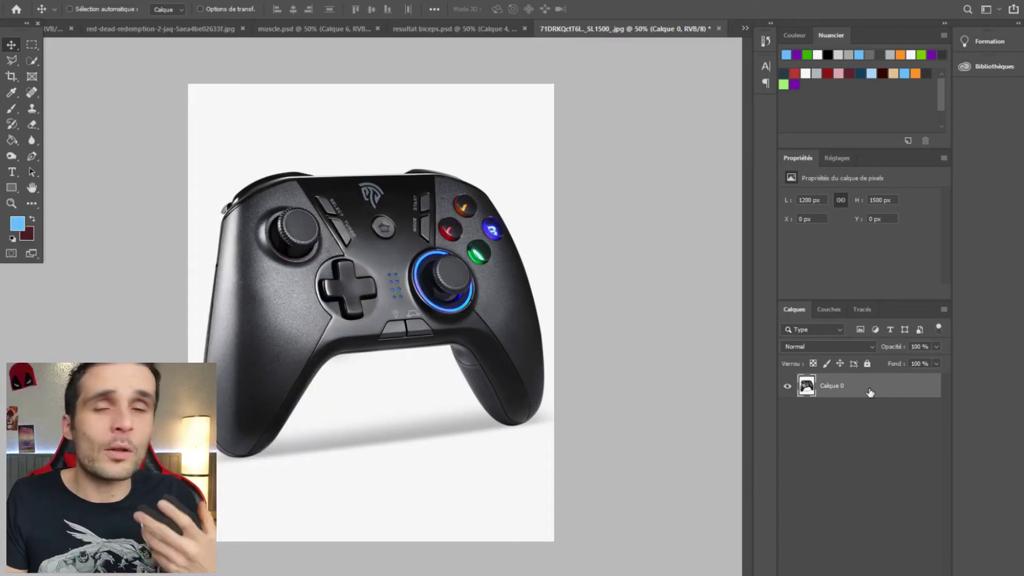
right_click(882, 385)
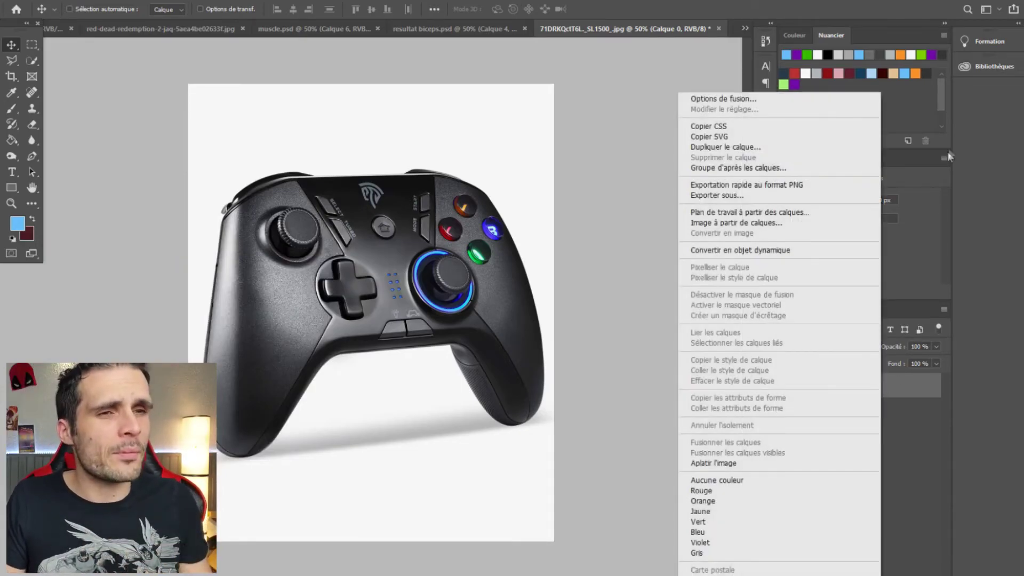
left_click(758, 251)
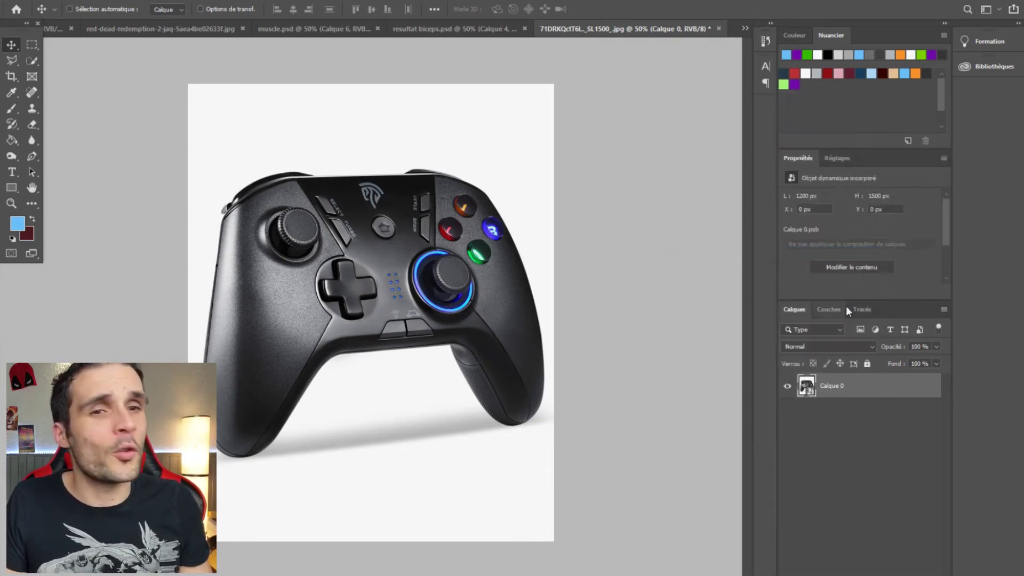
Step: Shrink the controller smart object to about 152 × 190 px, and enlarge it again to about 1304 × 1630 px
key("ctrl+t")
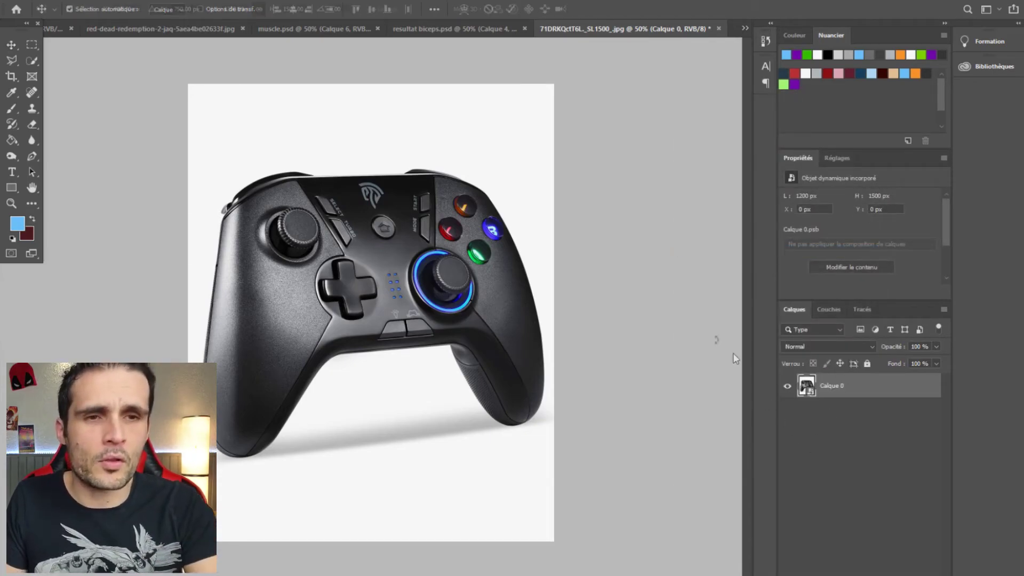
left_click_drag(555, 542, 246, 131)
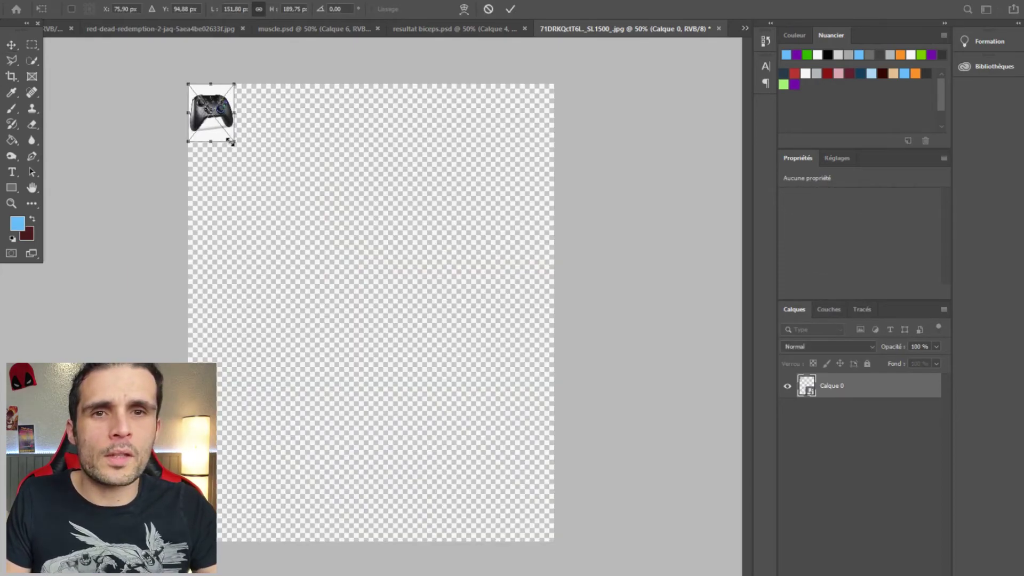
left_click_drag(234, 141, 587, 574)
key("Return")
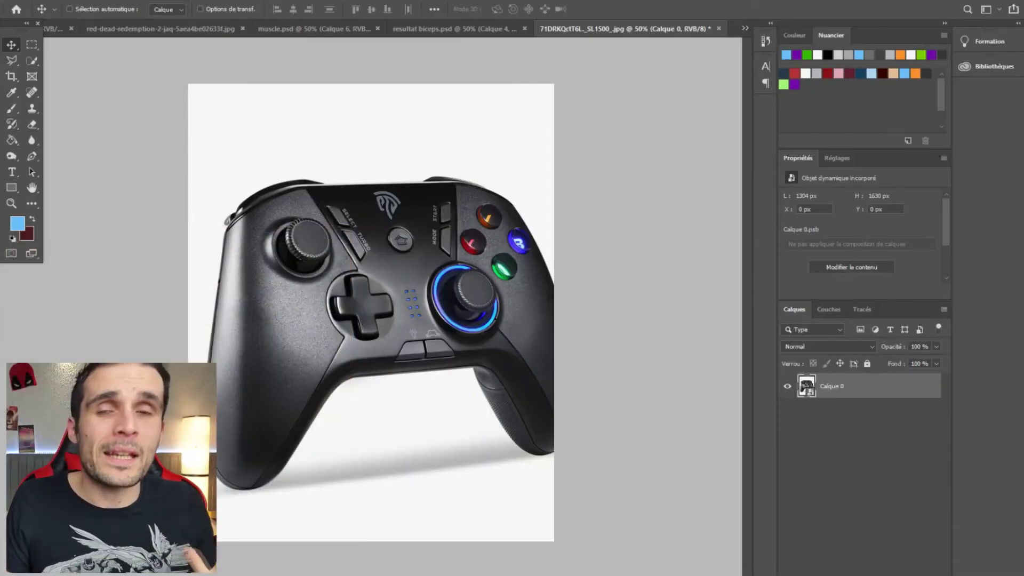
Step: Place the headset JPG into the controller document as an embedded smart object above the controller layer
left_click_drag(1, 274, 368, 278)
key("Return")
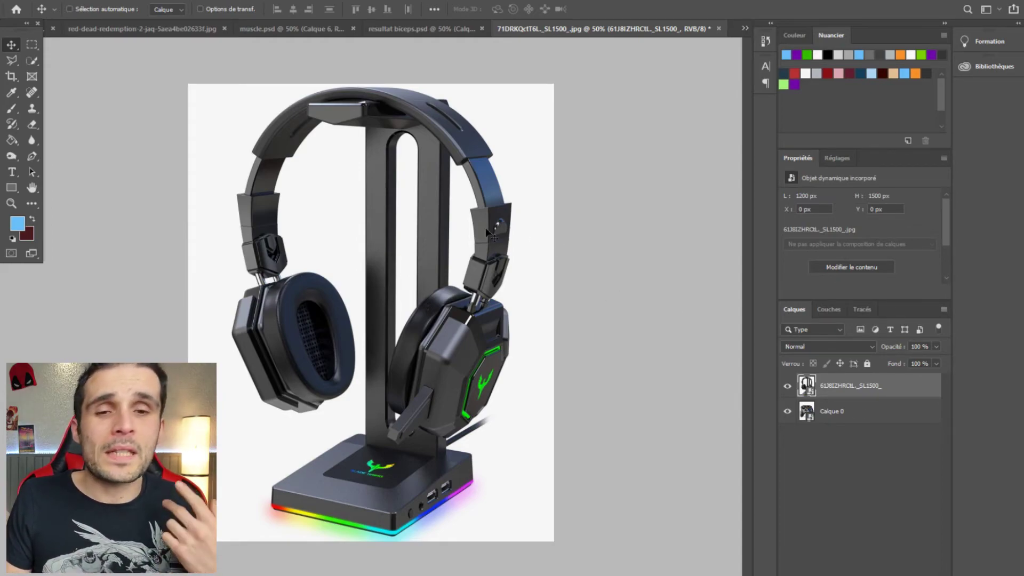
Step: Rasterize the headset smart object and scribble blue loops with a 10 px brush inside the headband area
key("b")
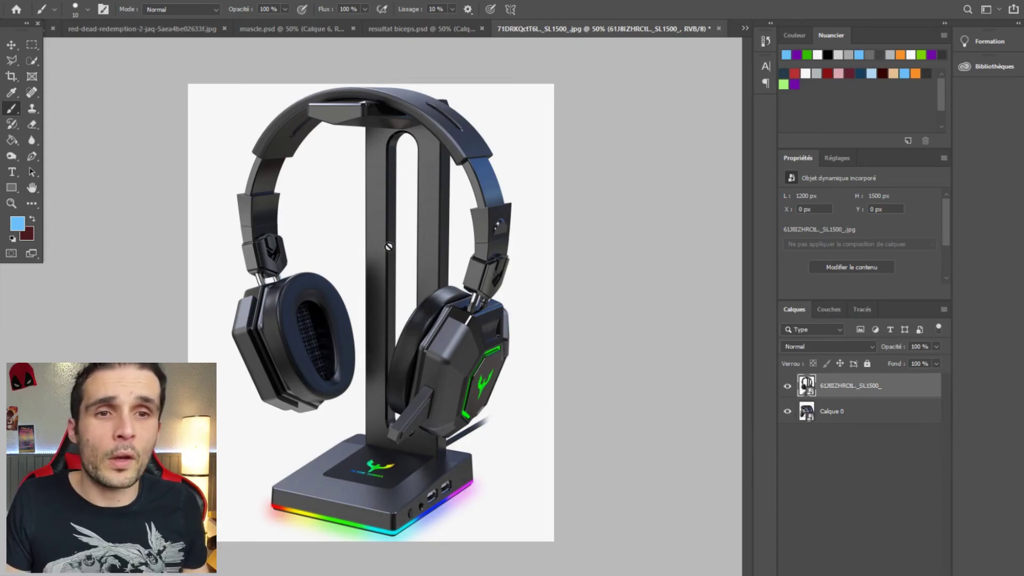
left_click(389, 247)
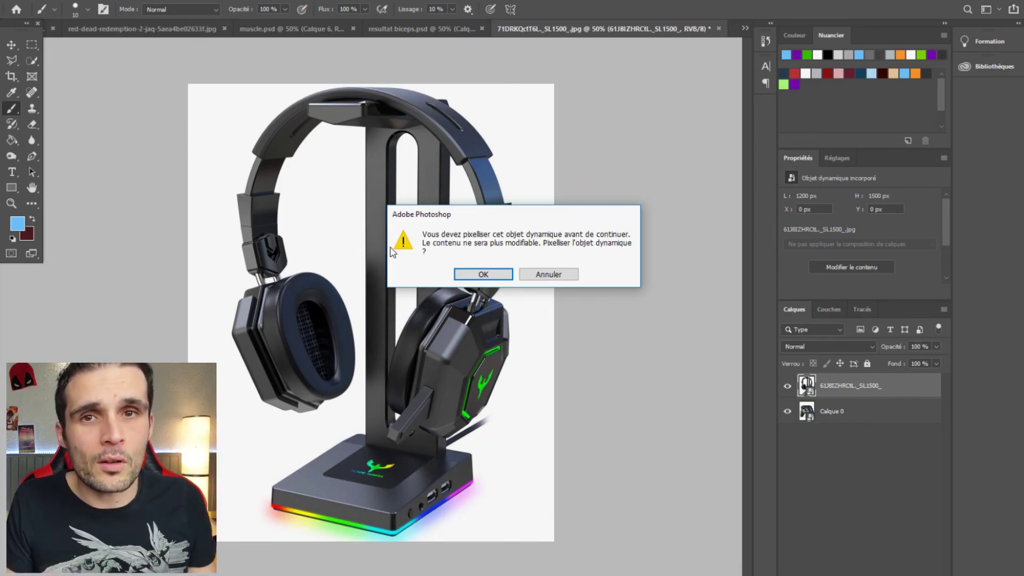
left_click(489, 274)
mouse_move(312, 195)
left_mouse_down()
mouse_move(376, 235)
mouse_move(320, 213)
mouse_move(406, 248)
left_mouse_up()
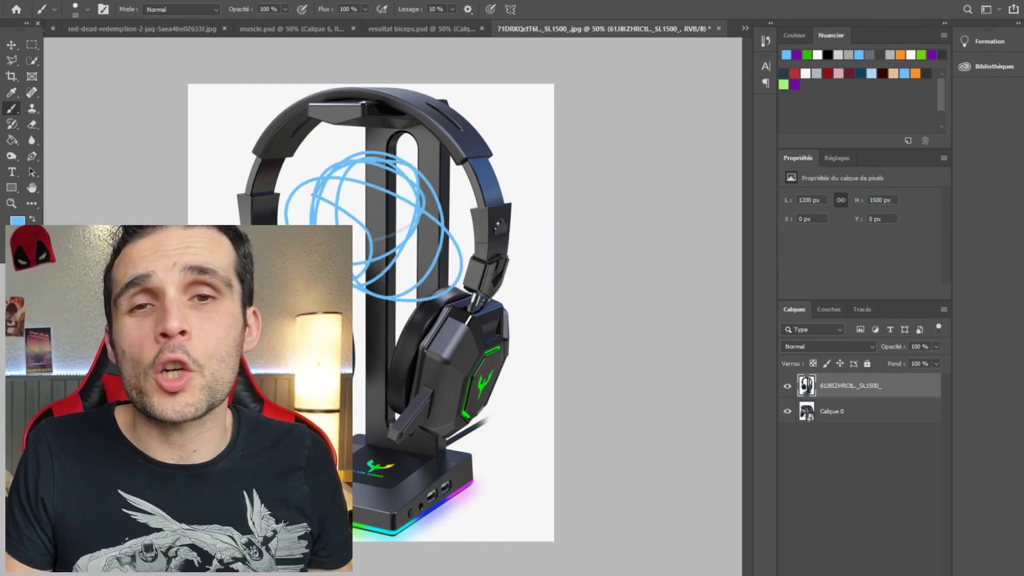